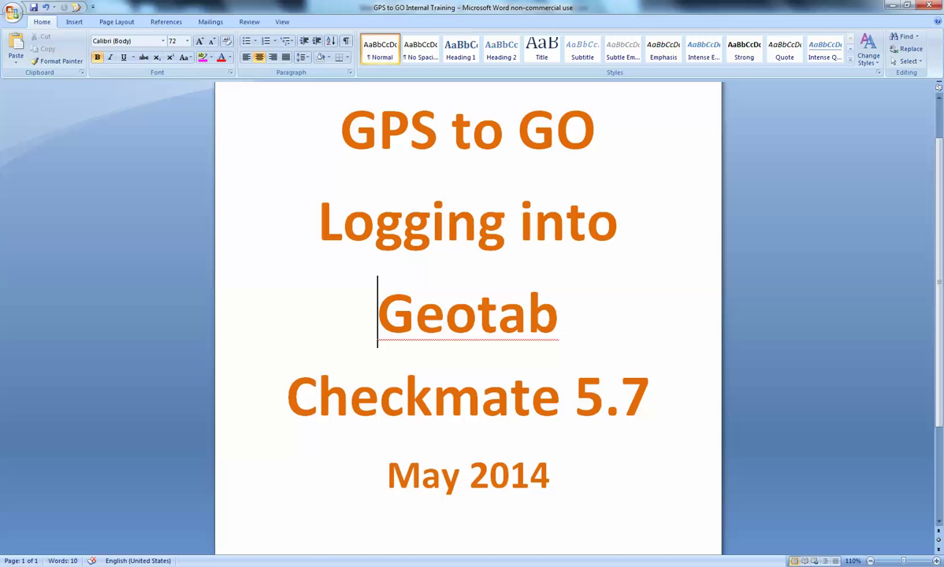
Switch to the PowerPoint presentation and look through its opening slides, from the company introduction to the truck installation pictures
mouse_move(328, 566)
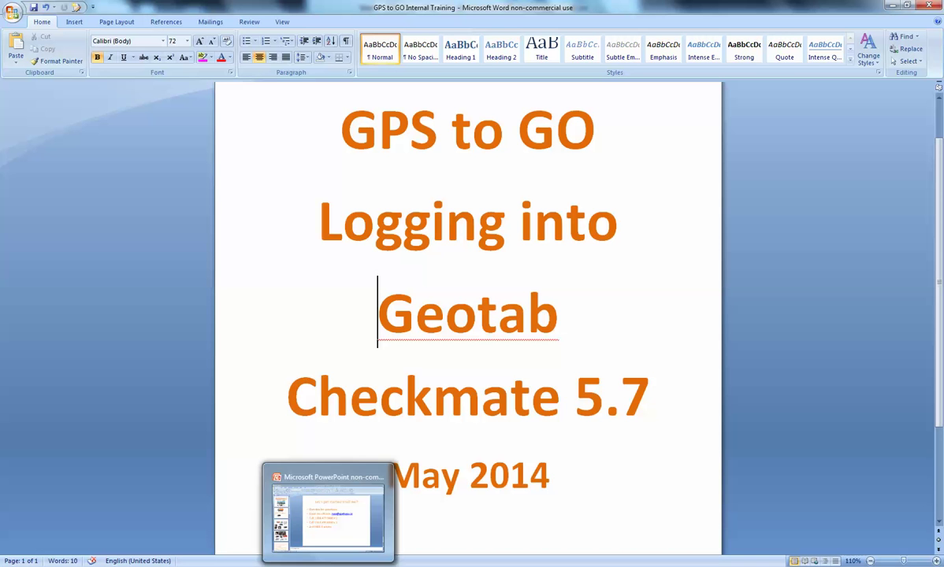
left_click(355, 500)
left_click(98, 140)
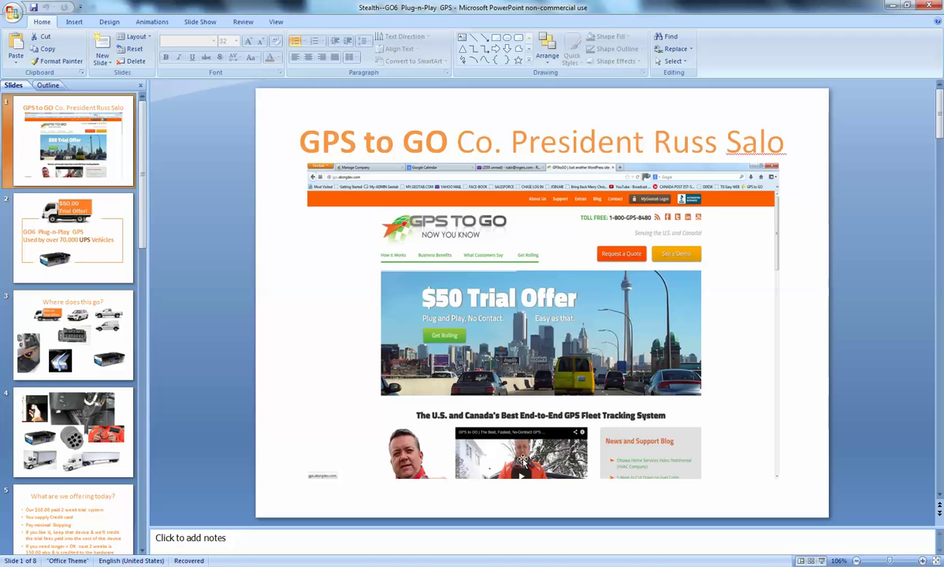
left_click(78, 250)
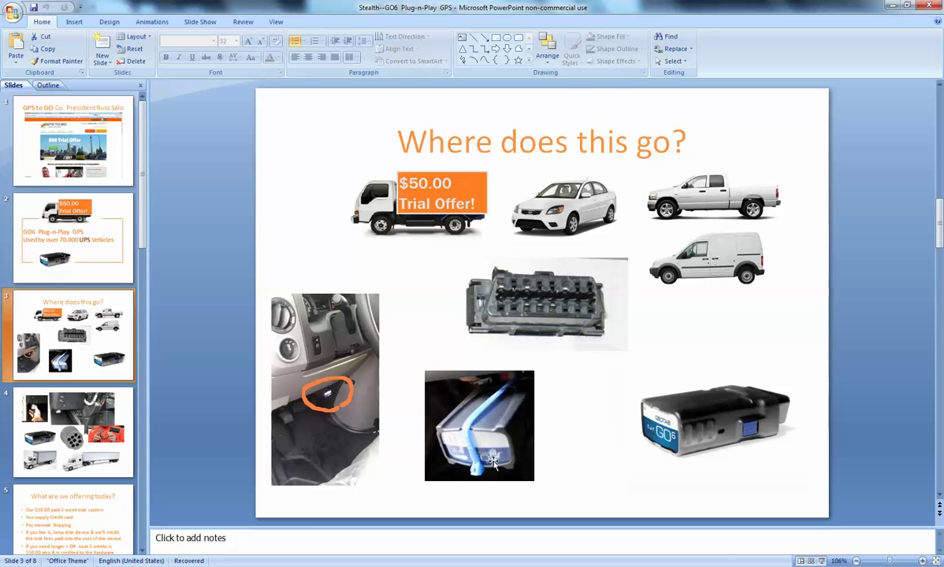
left_click(95, 429)
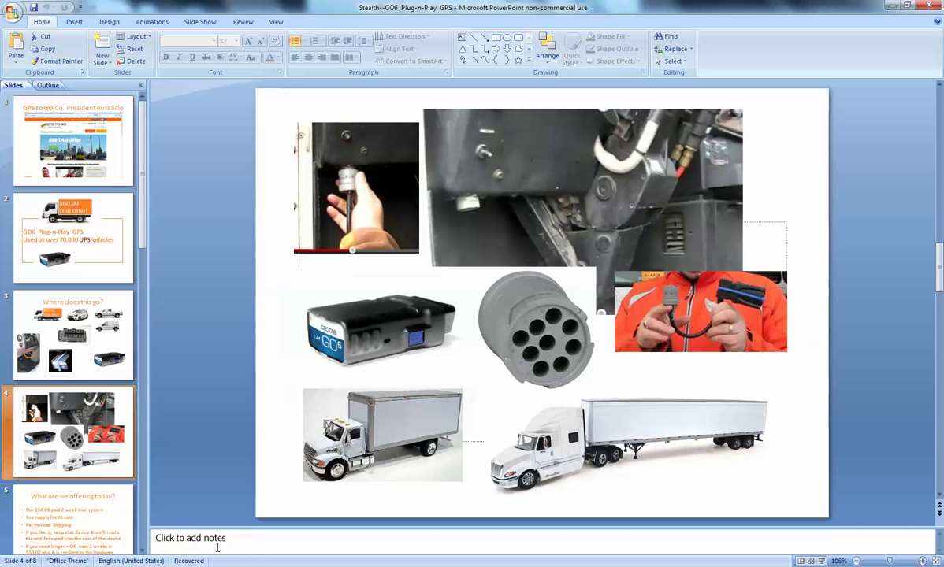
Switch to Chrome and load the company database's login page at my.geotab.com/gpstogotest/
mouse_move(73, 561)
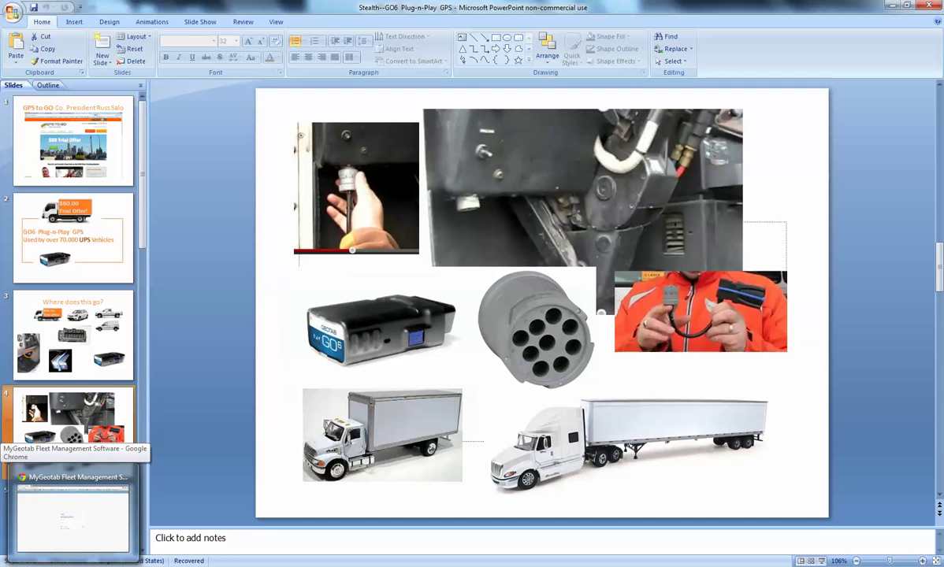
left_click(75, 561)
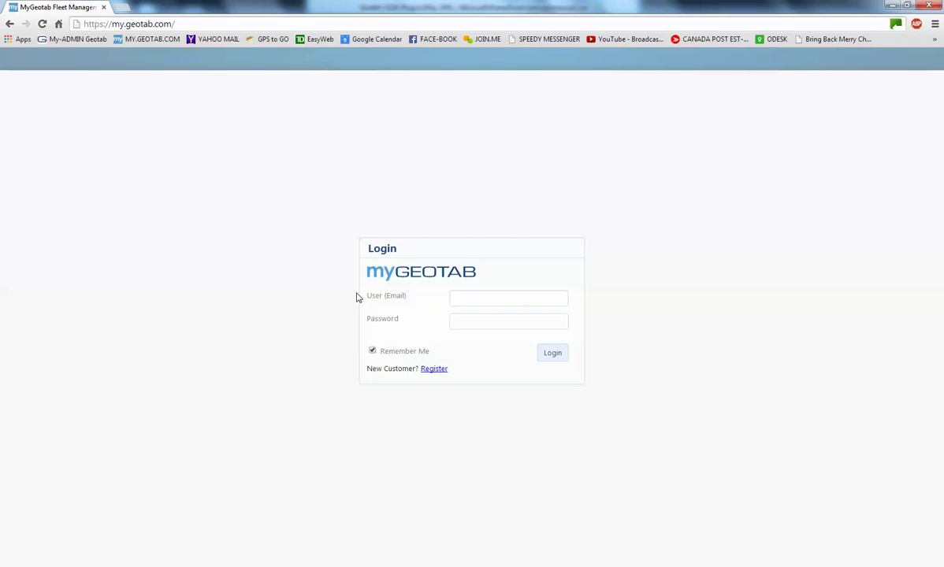
left_click(184, 24)
left_click(184, 25)
type("gpstogotest/")
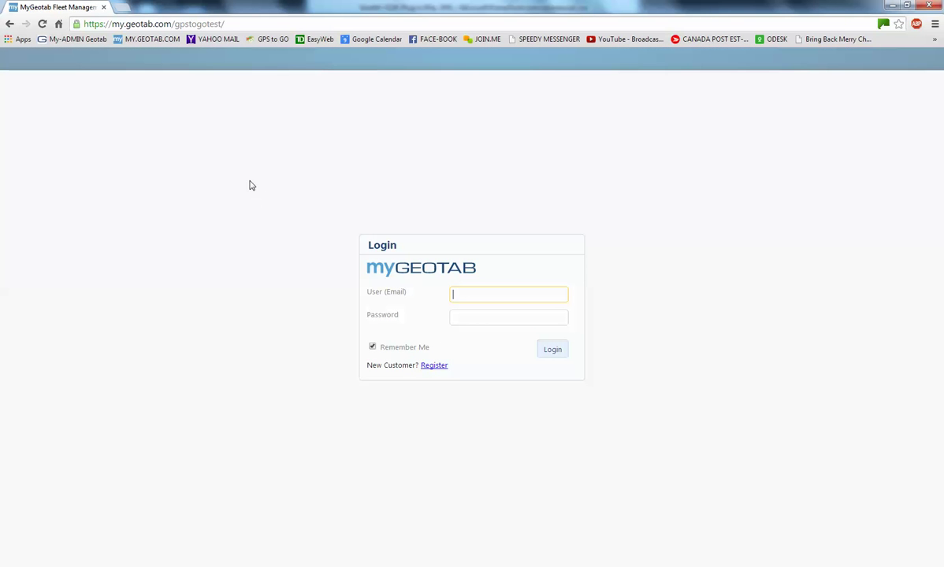
Log in with the saved user e-mail and the account password
left_click(473, 294)
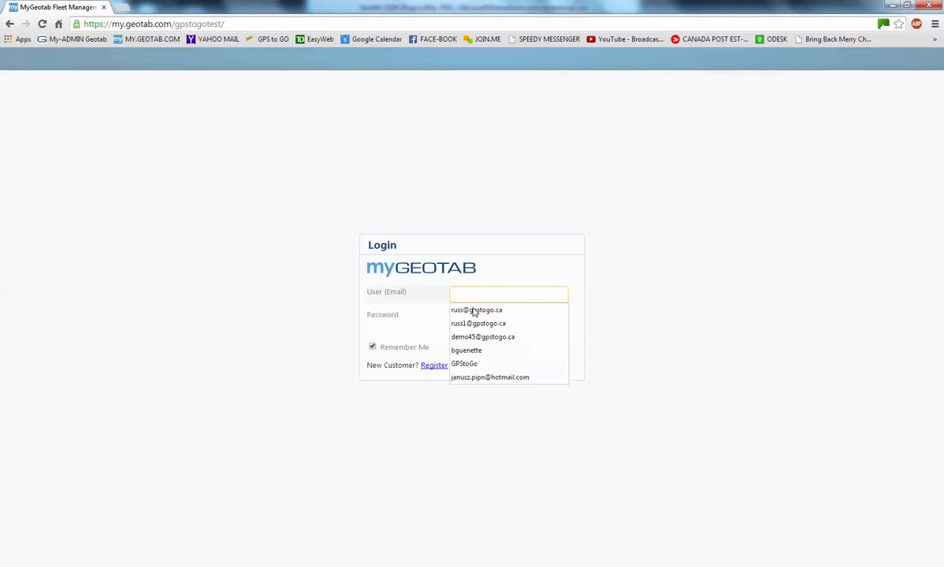
left_click(474, 324)
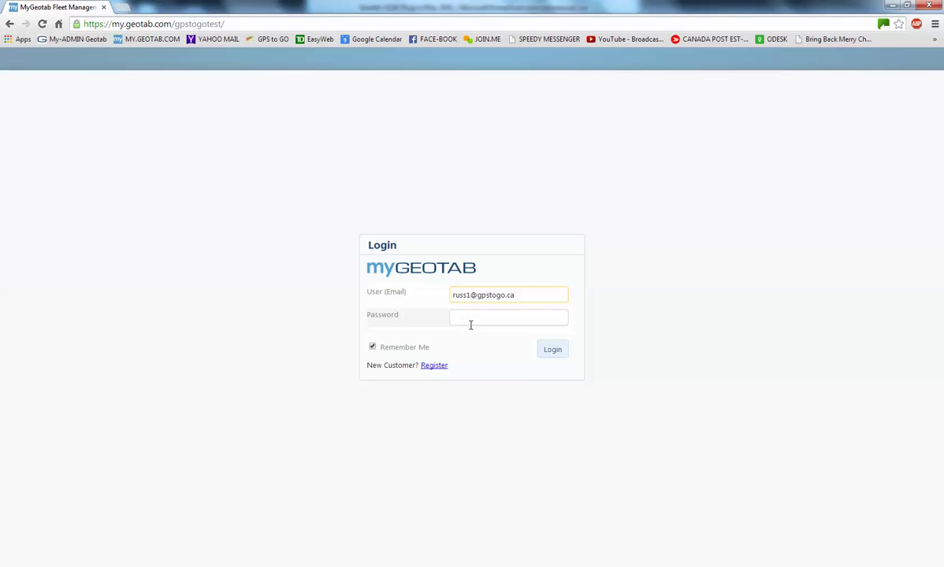
left_click(471, 320)
type("••••••••••")
key("Return")
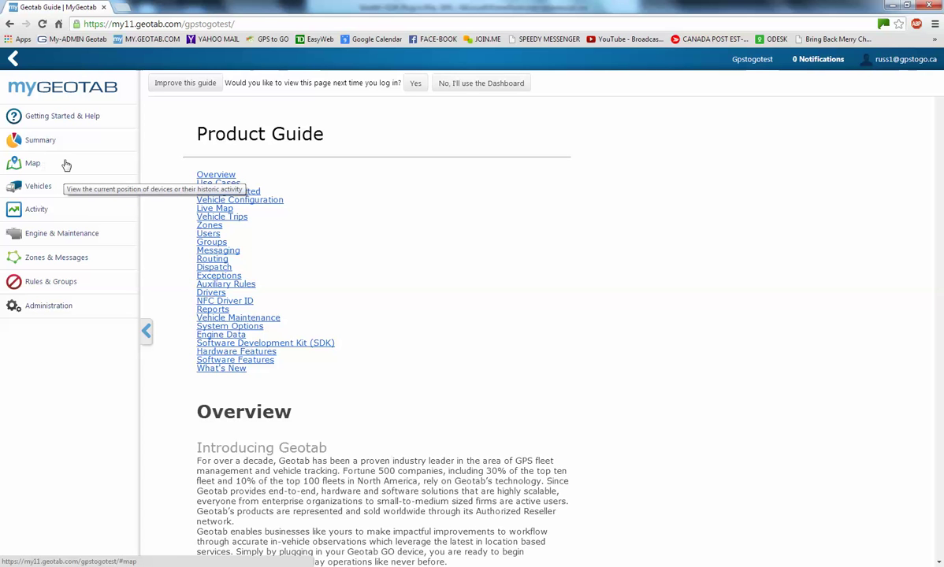
Open the live map, search for "re" and show the vehicle RE Test on it
left_click(33, 164)
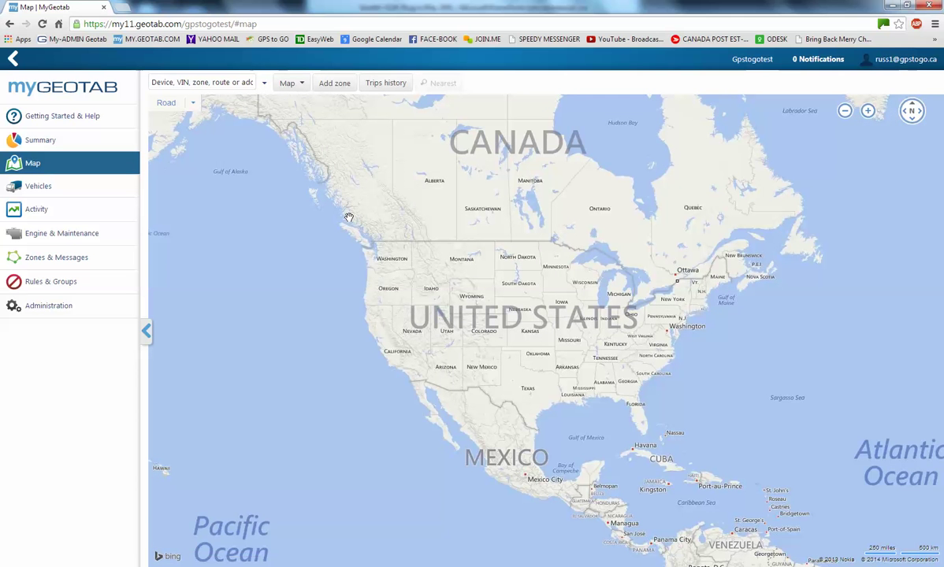
left_click(202, 81)
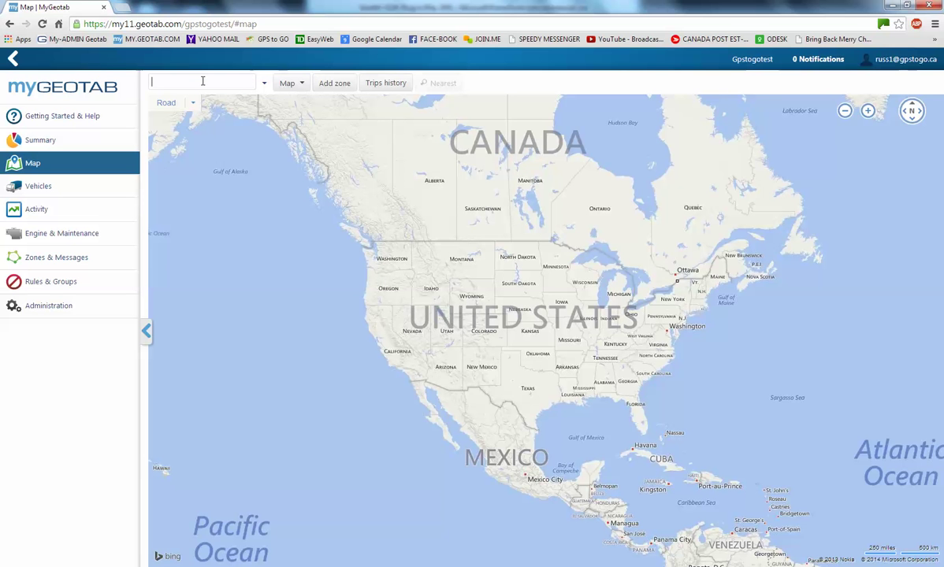
type("re")
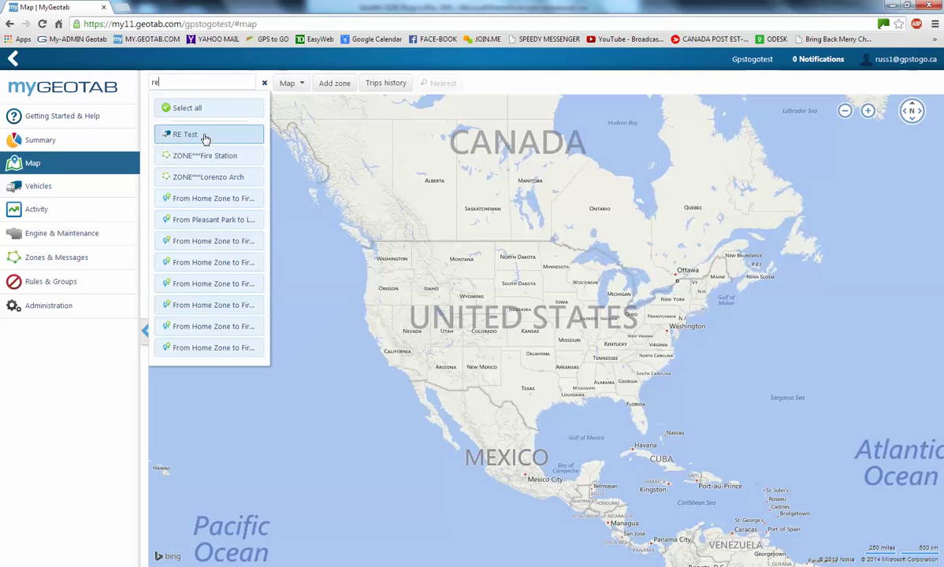
left_click(205, 135)
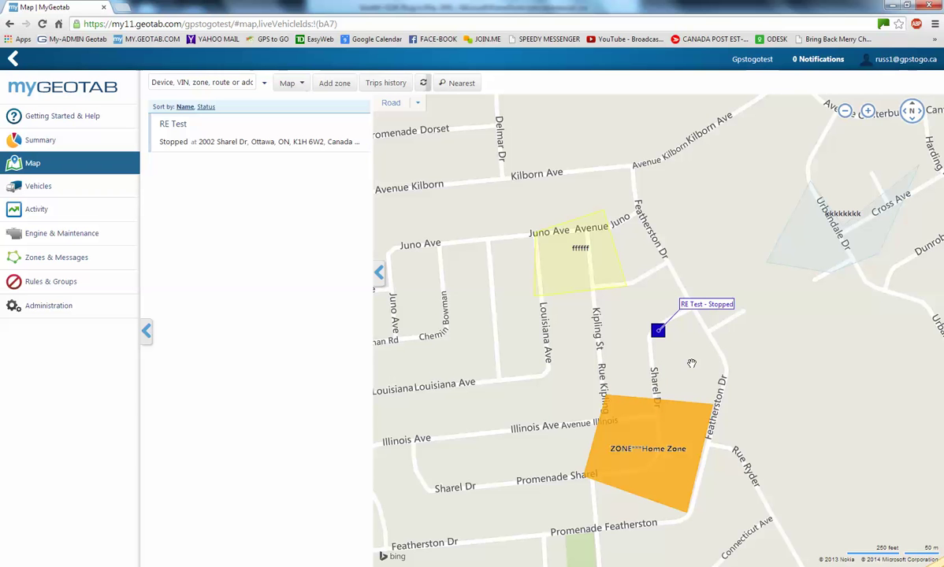
Inspect the RE Test marker's details, the Home Zone details and the available map styles
mouse_move(661, 335)
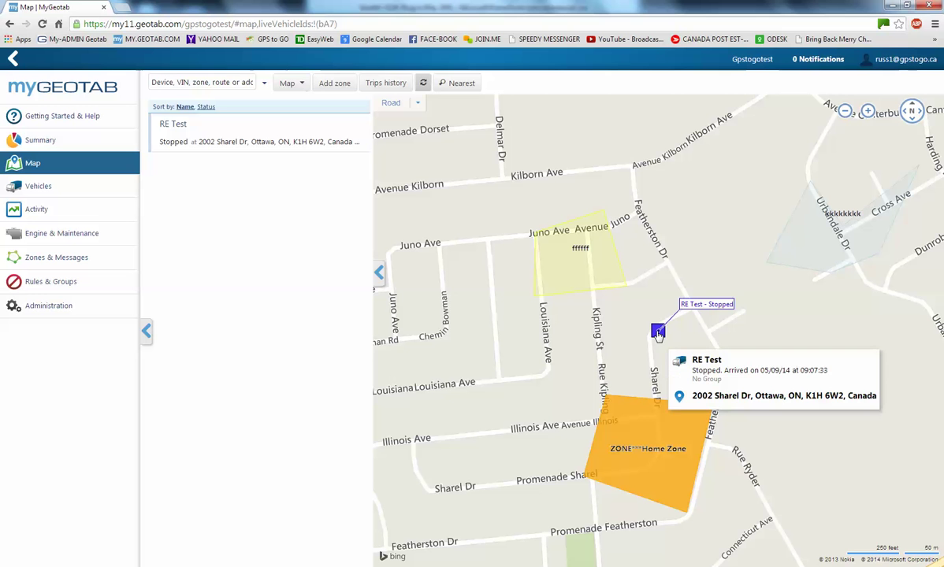
mouse_move(615, 458)
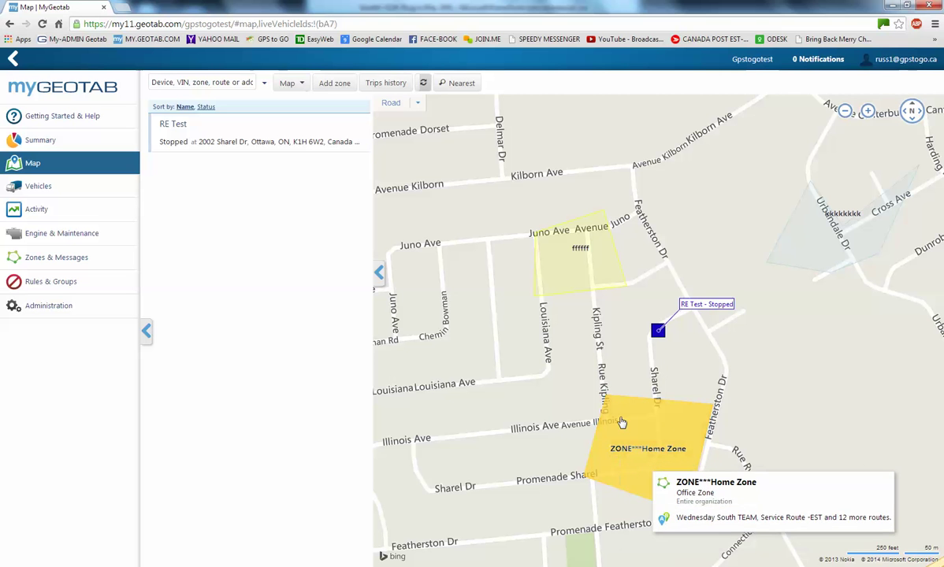
mouse_move(658, 437)
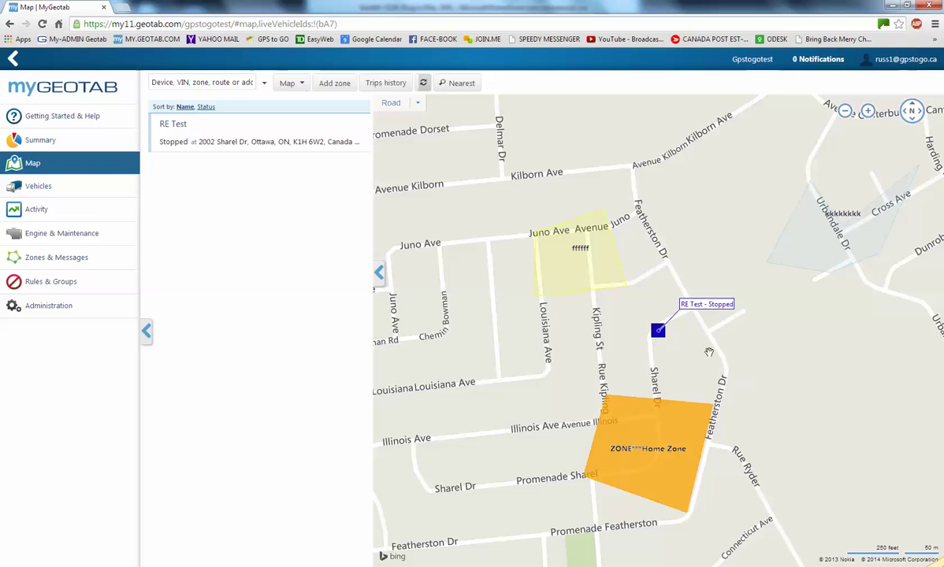
mouse_move(700, 356)
left_click(391, 103)
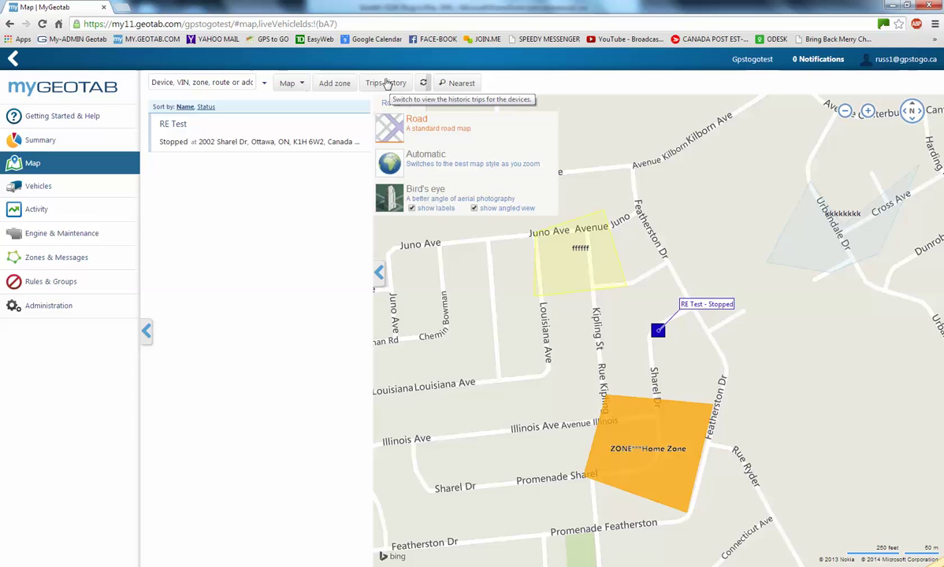
Open RE Test's trips history and show the May 09, 2014 Pleasant Park trip on the map, checking its exceptions
left_click(384, 84)
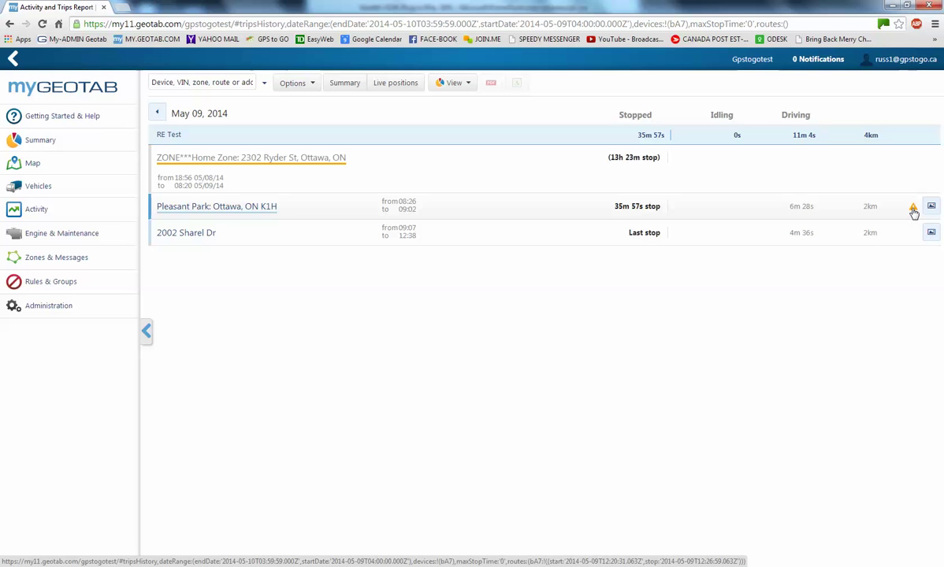
mouse_move(914, 212)
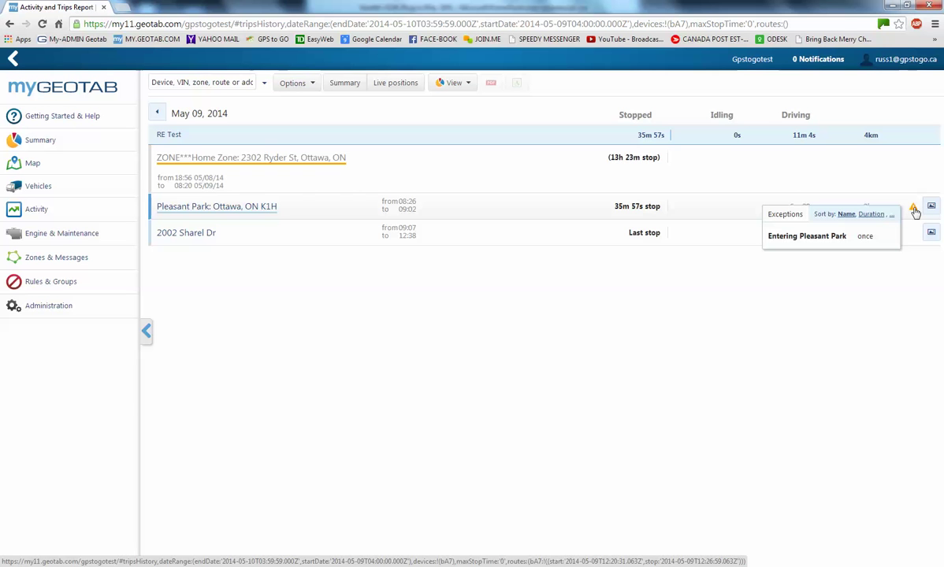
left_click(484, 208)
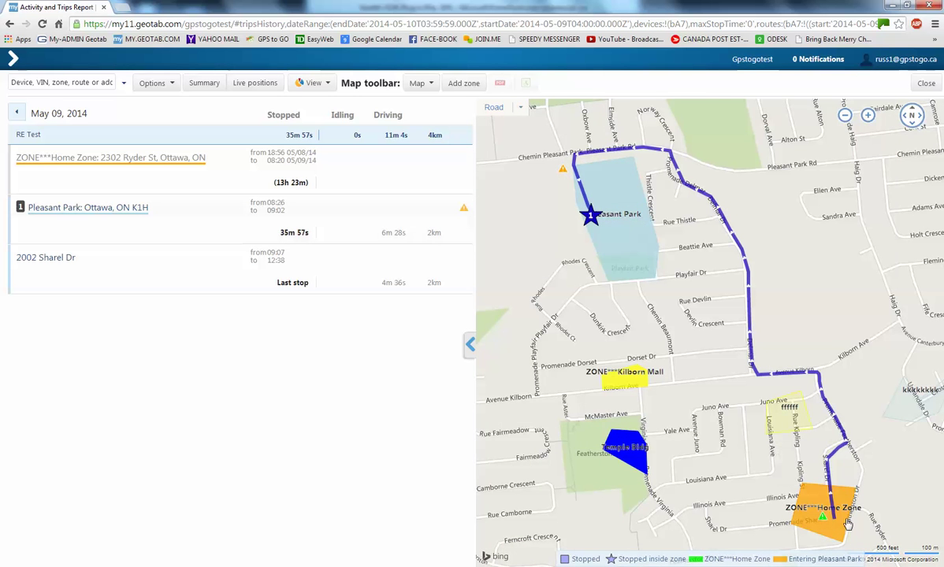
mouse_move(837, 522)
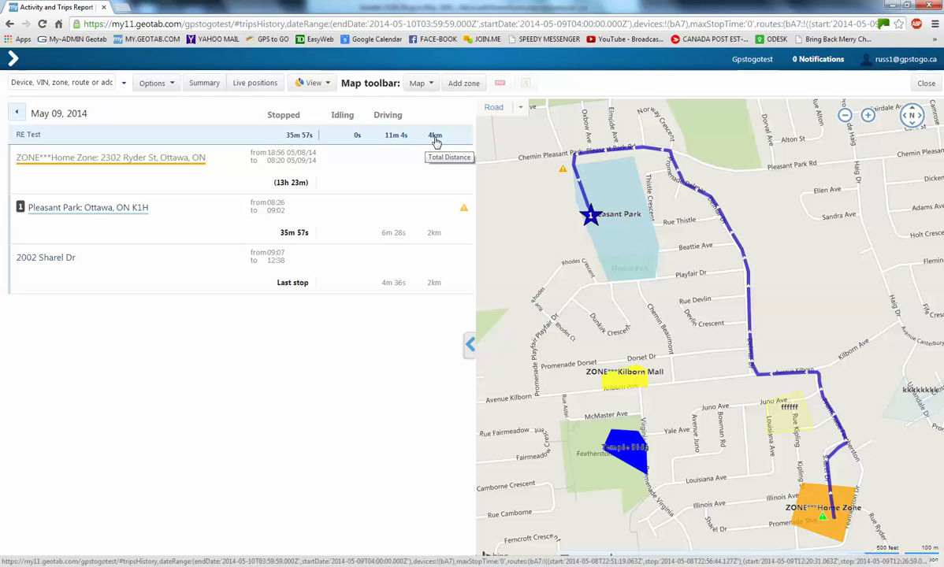
Go back to the trips of May 08, 2014 and widen the trip list to hide the map
left_click(15, 114)
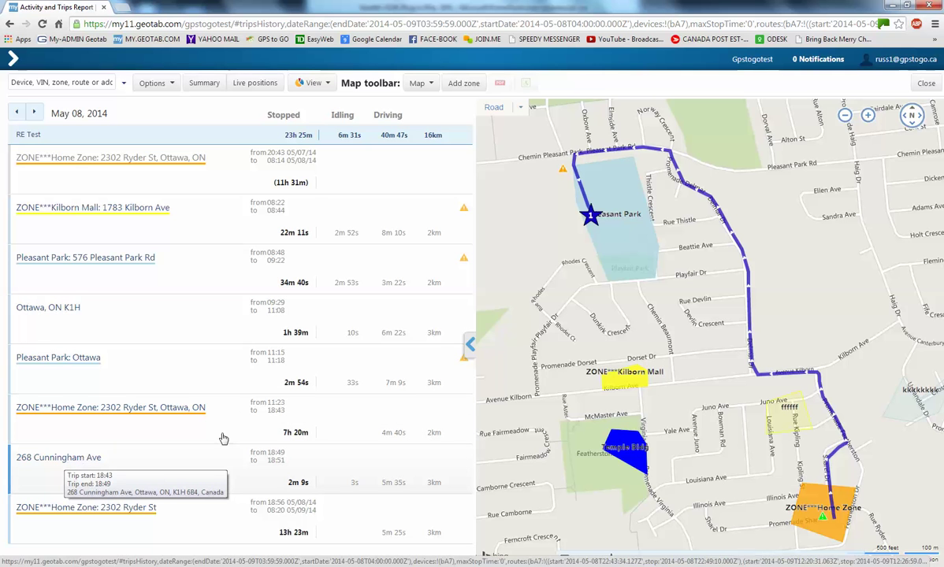
left_click(470, 345)
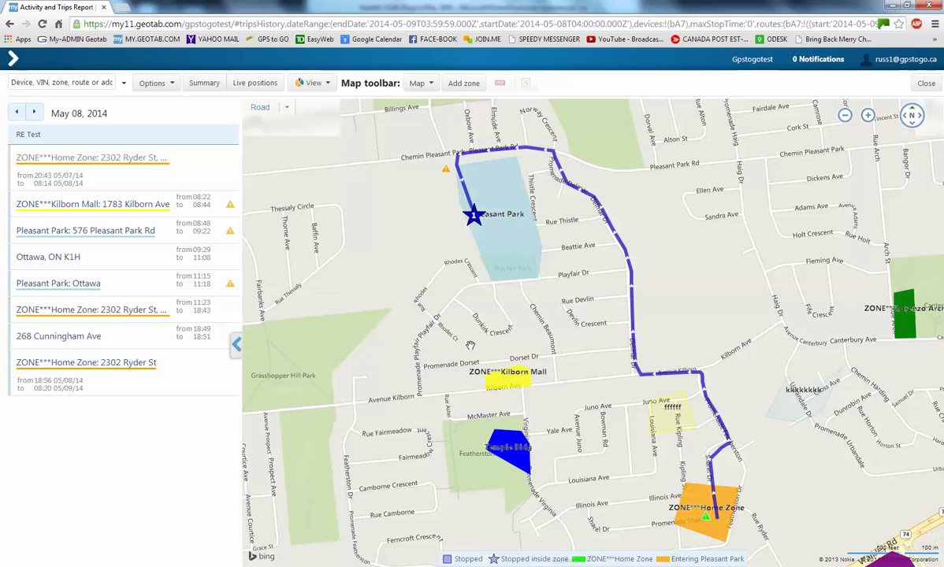
left_click(236, 348)
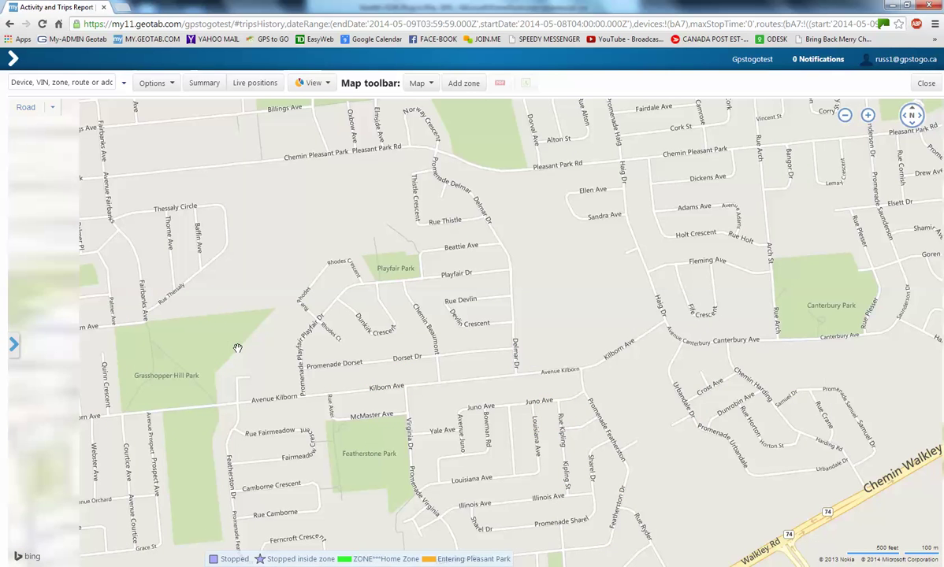
left_click(14, 345)
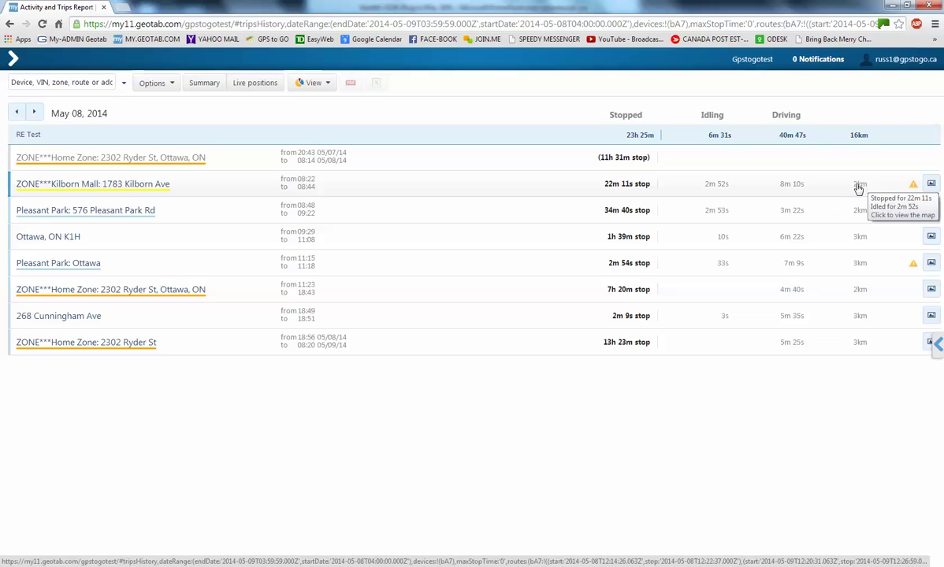
Show the May 08 Kilborn Mall trip on the map and examine the stop and driving details along the route
left_click(914, 186)
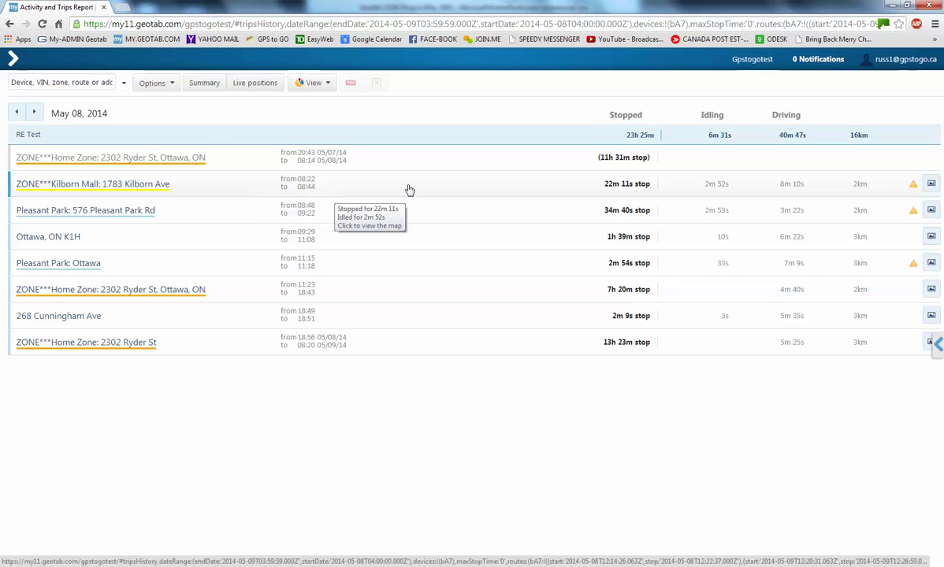
left_click(483, 188)
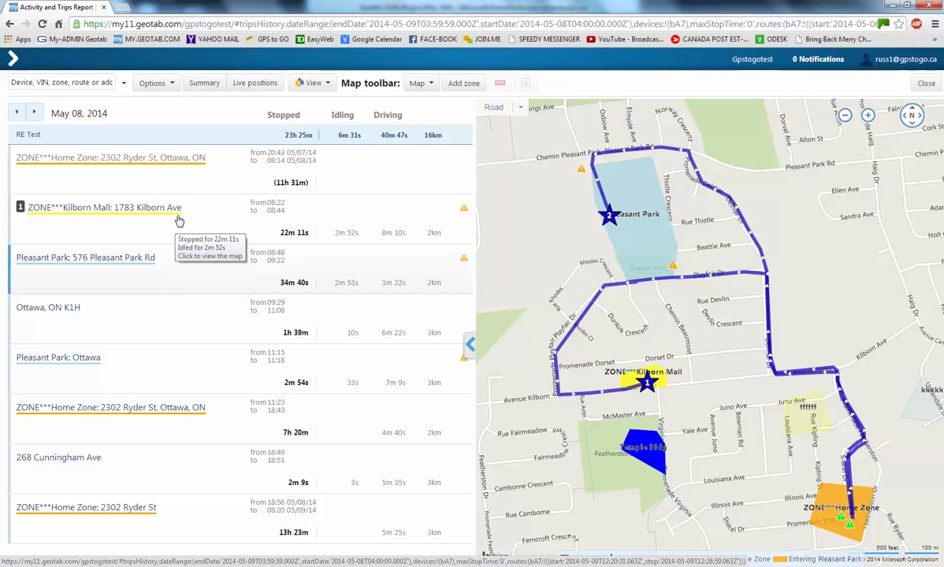
mouse_move(497, 115)
mouse_move(646, 386)
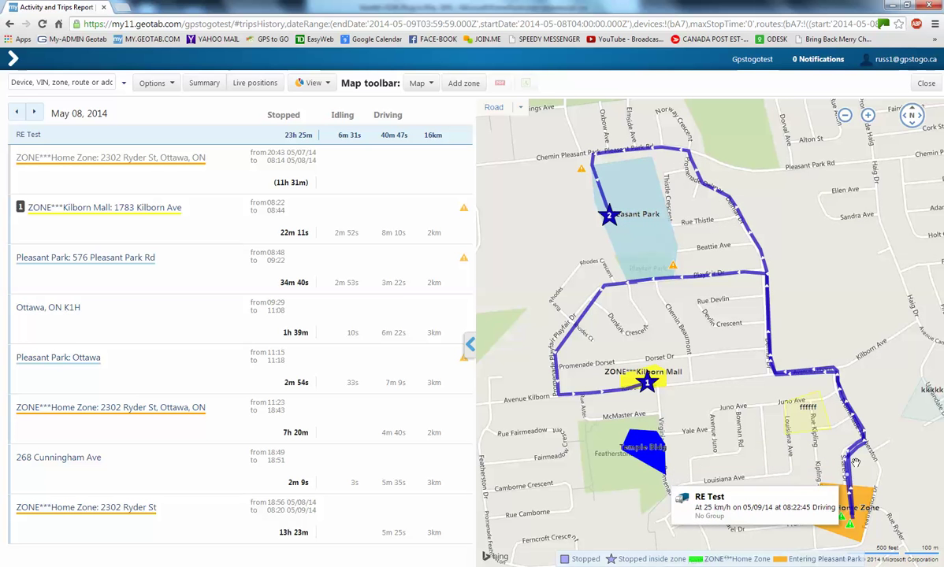
mouse_move(733, 209)
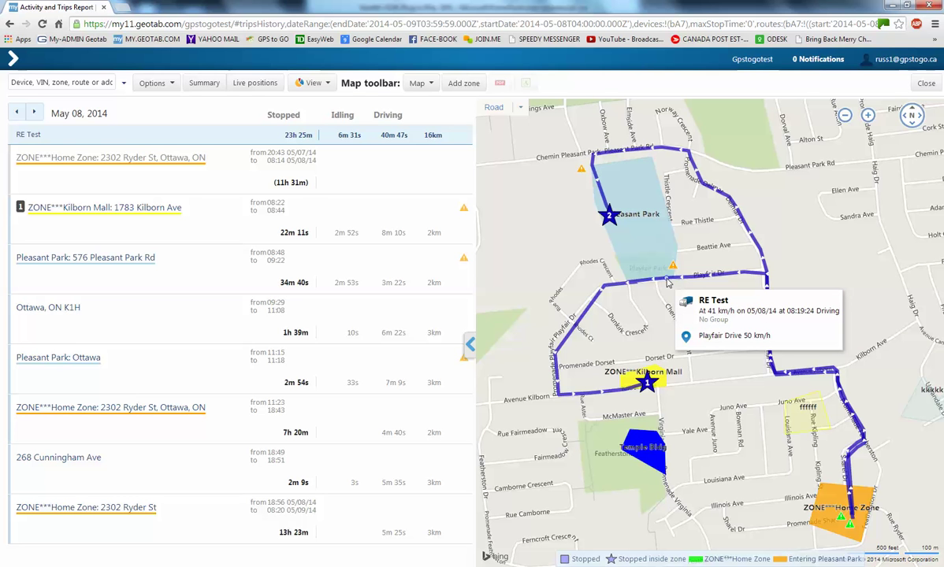
Clear the map and plot the first three May 08 trips in order: Kilborn Mall, Pleasant Park and the following Ottawa stop
left_click(418, 85)
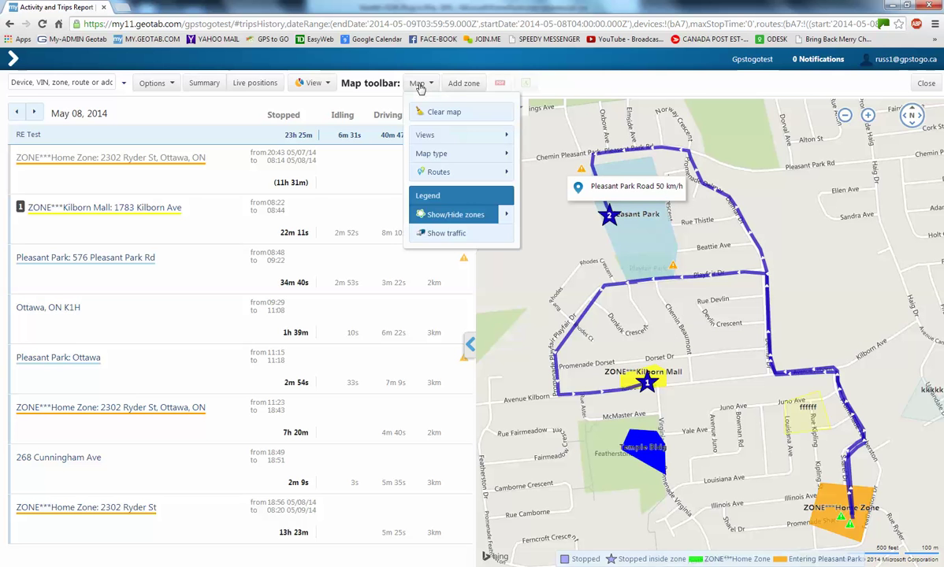
left_click(455, 113)
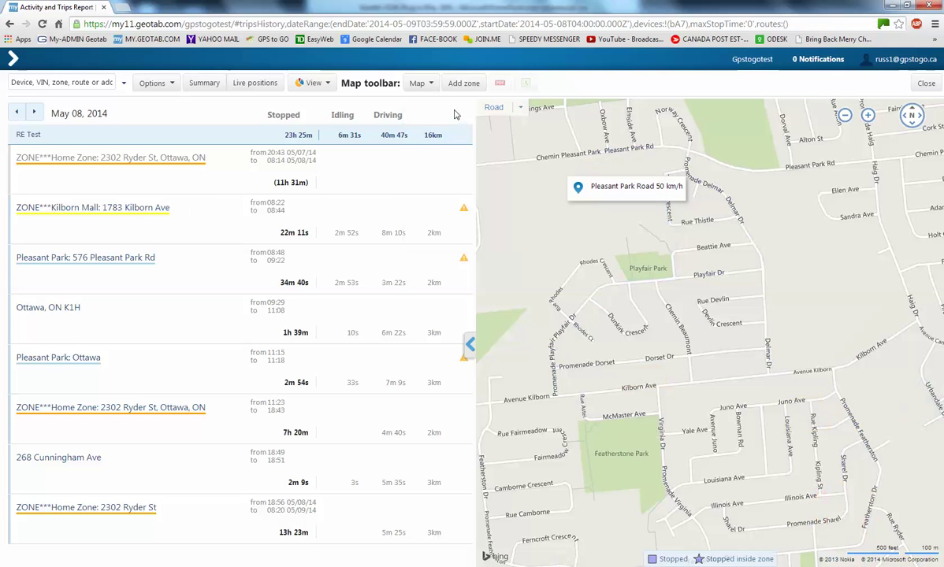
left_click(118, 225)
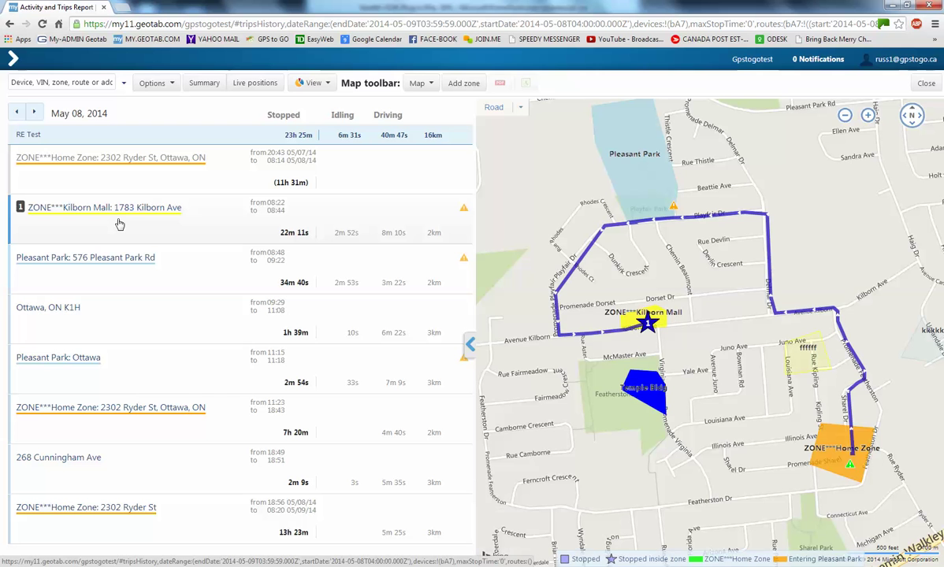
left_click(179, 270)
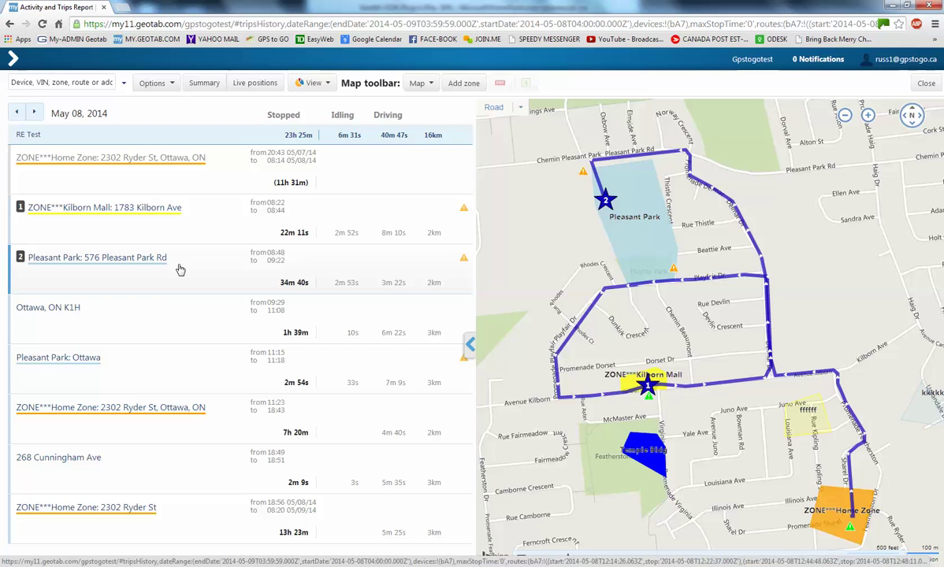
left_click(127, 322)
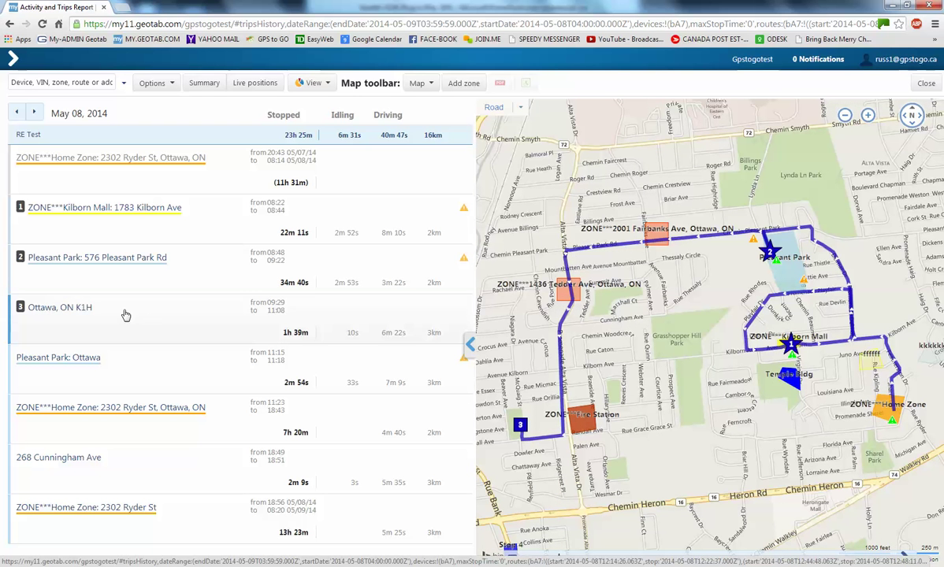
left_click(136, 376)
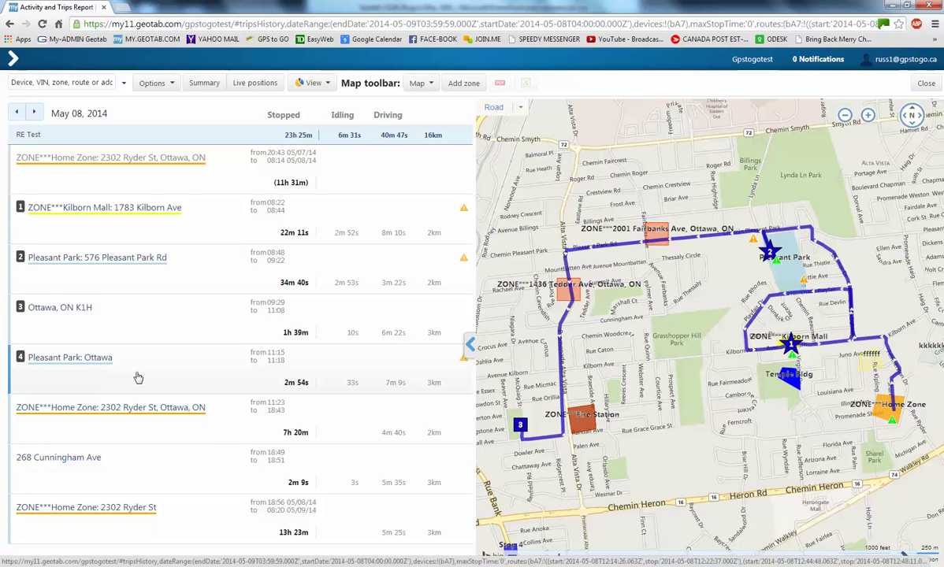
left_click(144, 428)
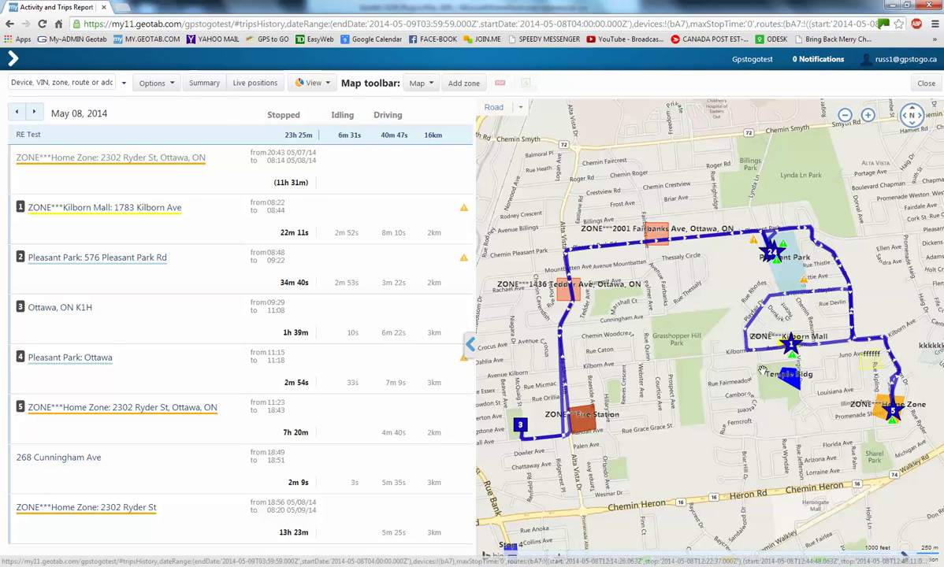
mouse_move(656, 364)
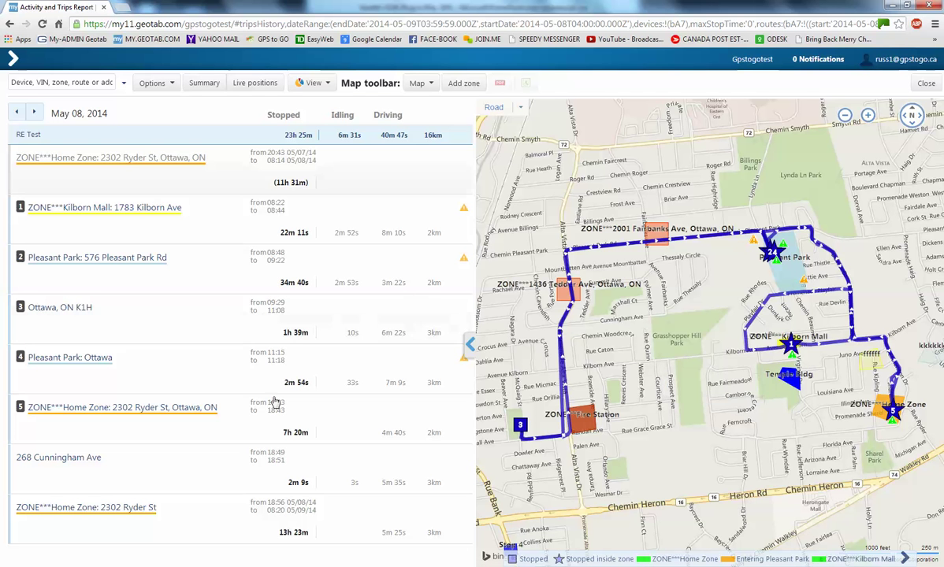
mouse_move(292, 485)
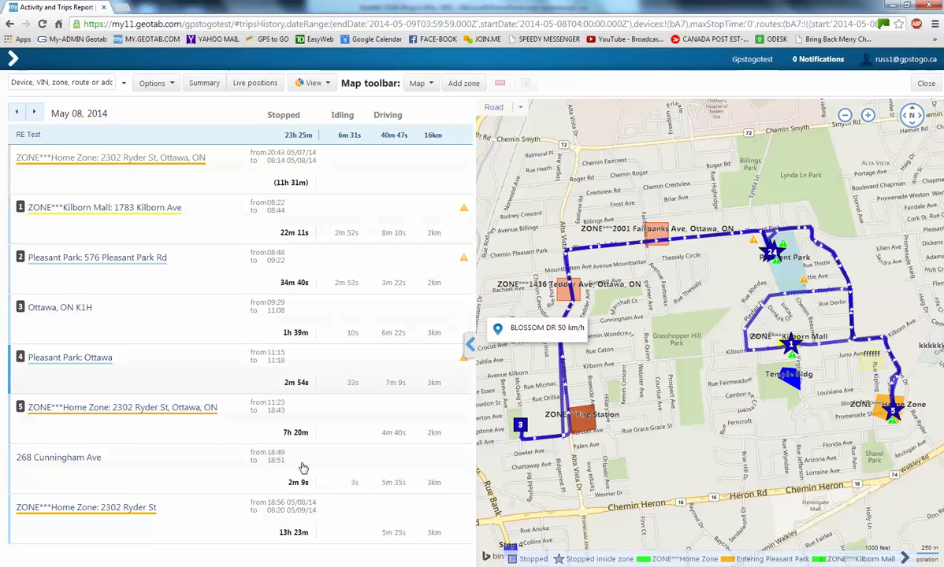
Display RE Test's May 08 trips in the Advanced report view and switch to the GPS to GO Internal Training document in Word
left_click(520, 107)
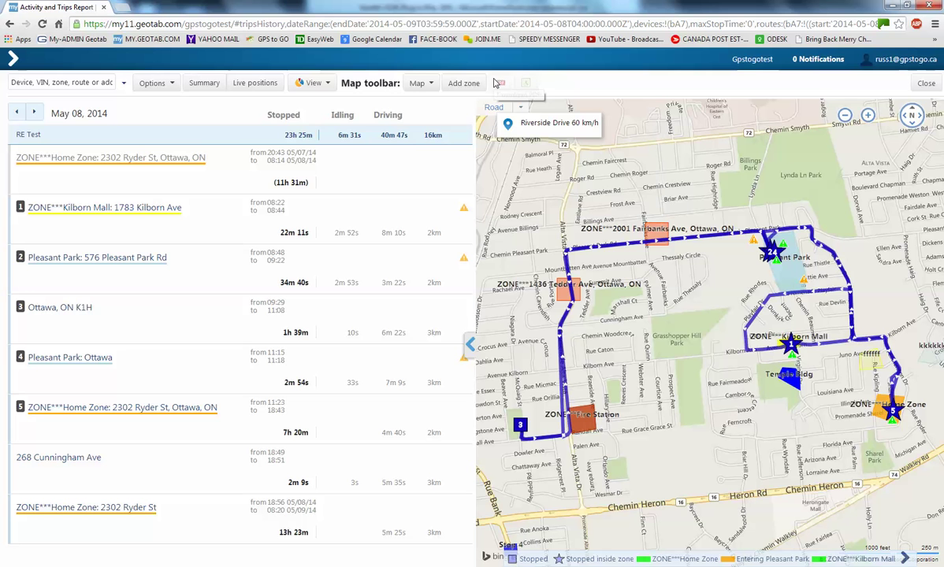
left_click(314, 84)
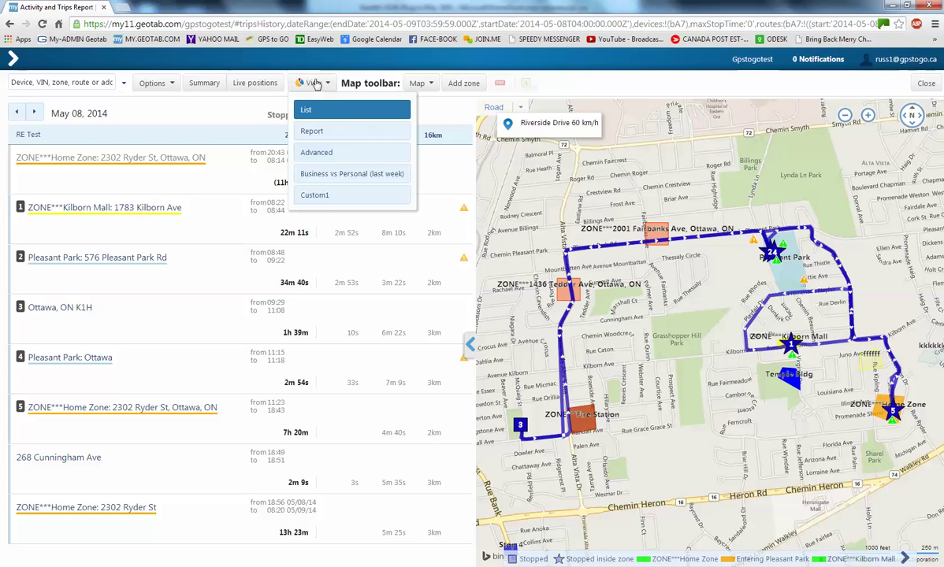
left_click(342, 153)
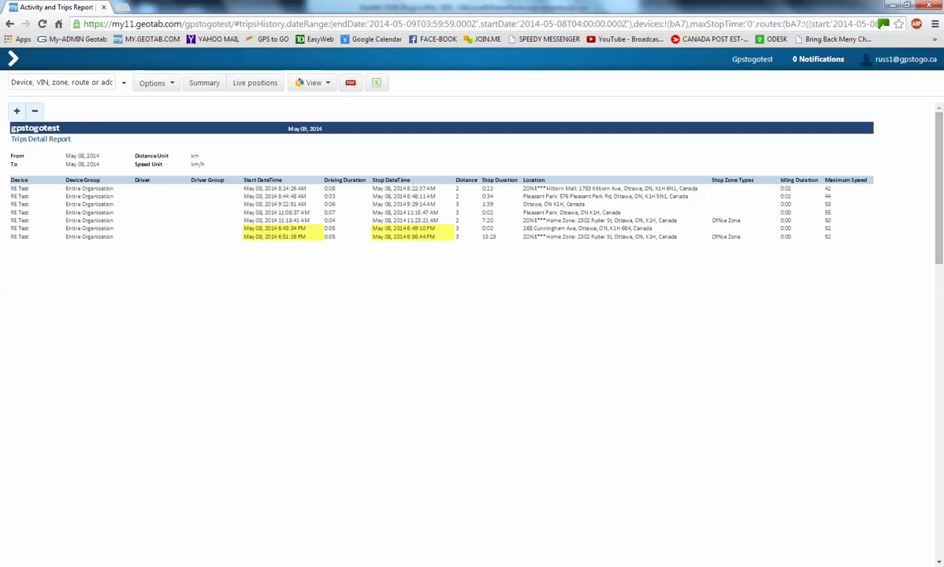
left_click(297, 506)
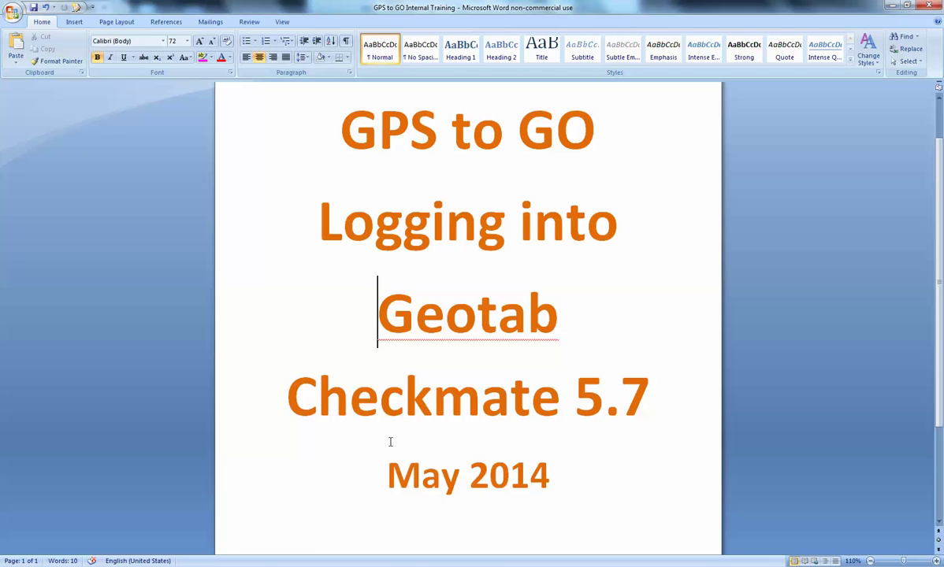